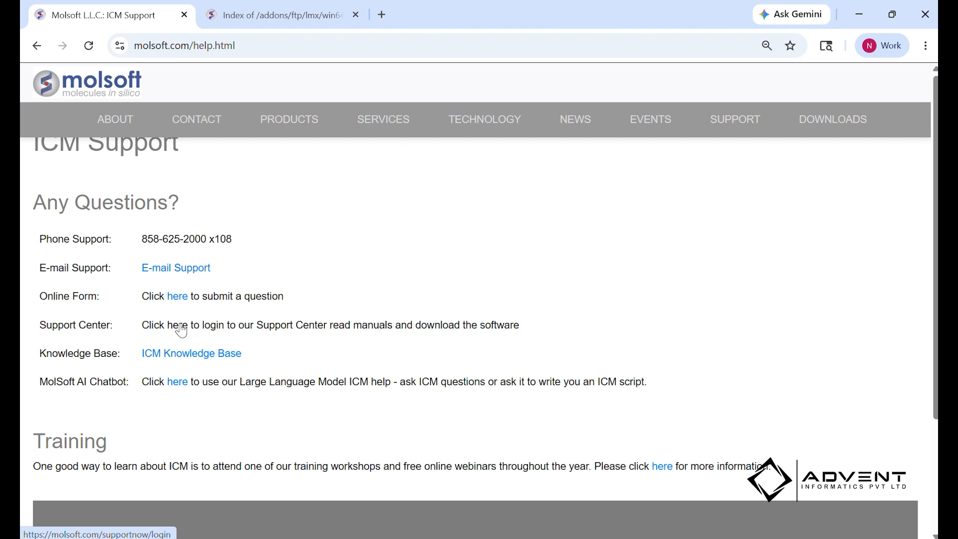
# Open the Molsoft Support Center login page, look over the fields of the new registration form and return to the login page.
pyautogui.click(178, 327)
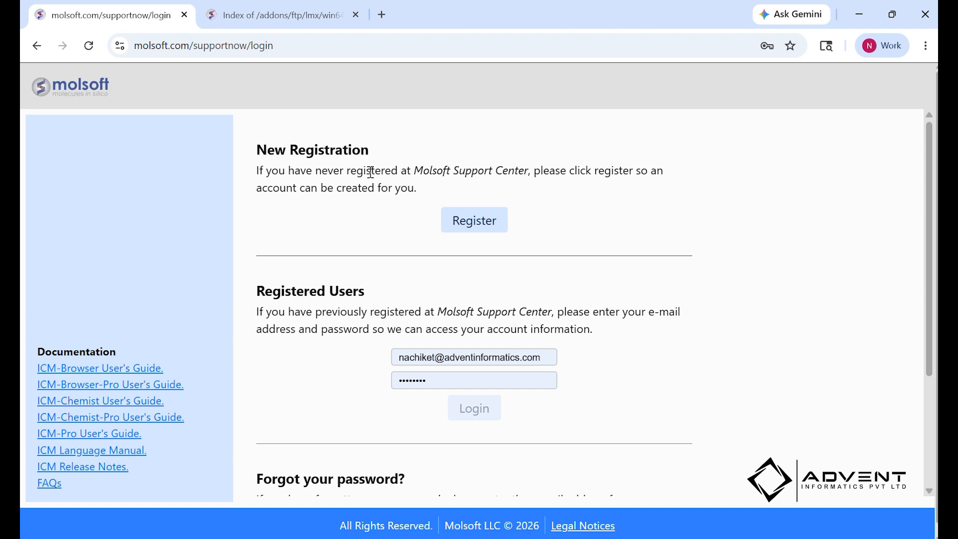
pyautogui.click(468, 222)
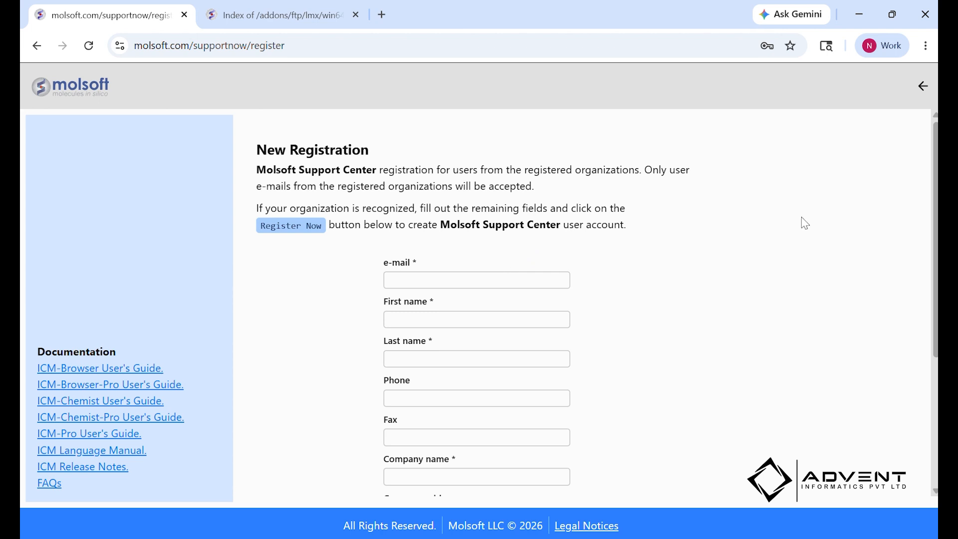
pyautogui.scroll(-3, 935, 269)
pyautogui.scroll(-2, 935, 269)
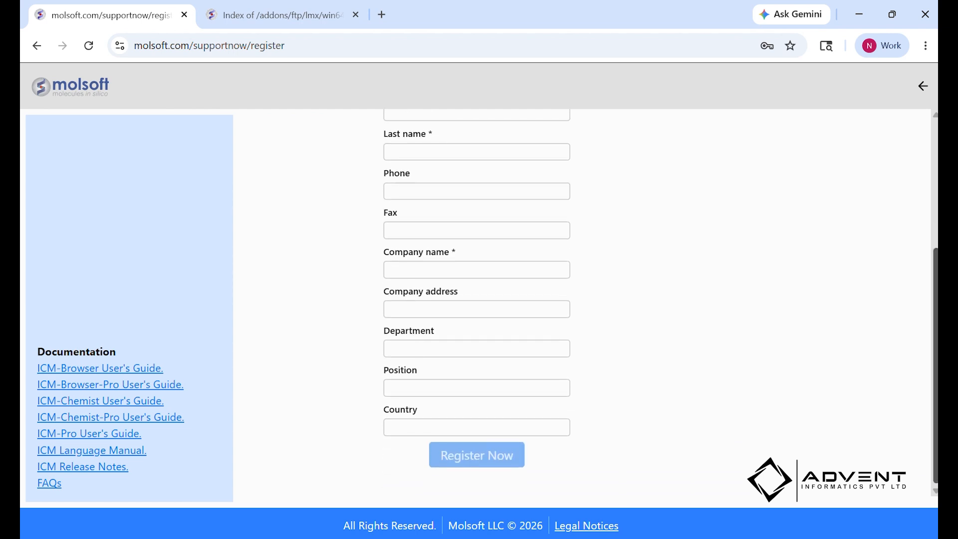
pyautogui.scroll(5, 878, 174)
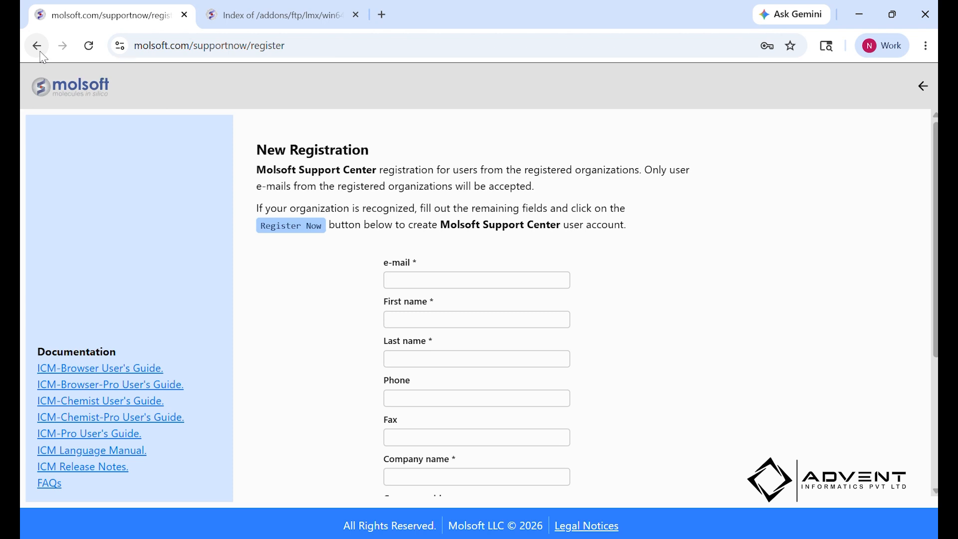
pyautogui.click(37, 46)
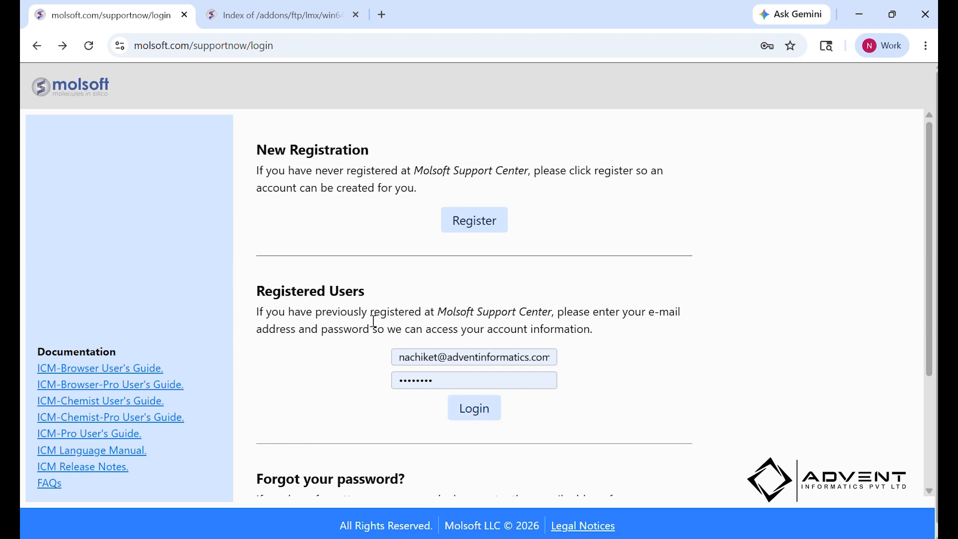
# Log in to the Support Center with the saved credentials and show the Windows (64-bit) downloads.
pyautogui.click(467, 419)
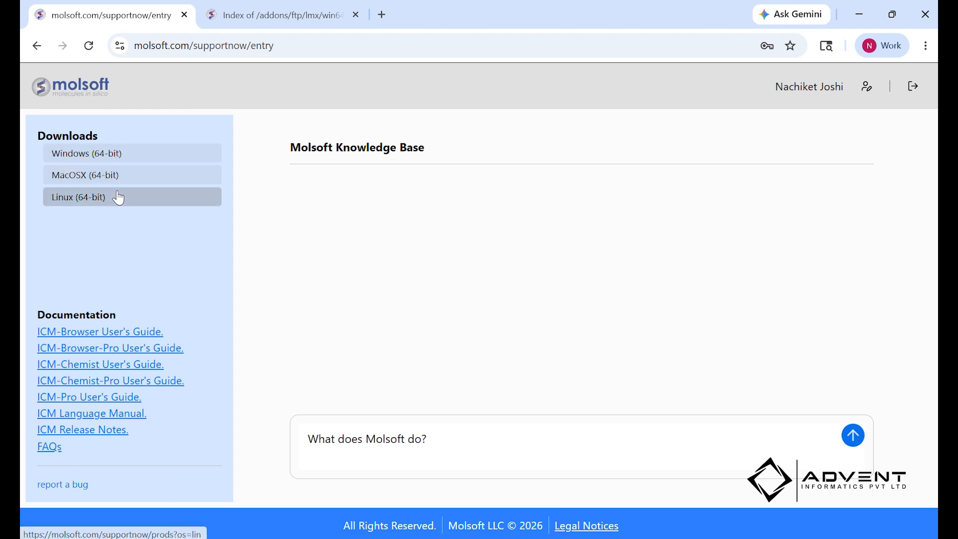
pyautogui.click(117, 160)
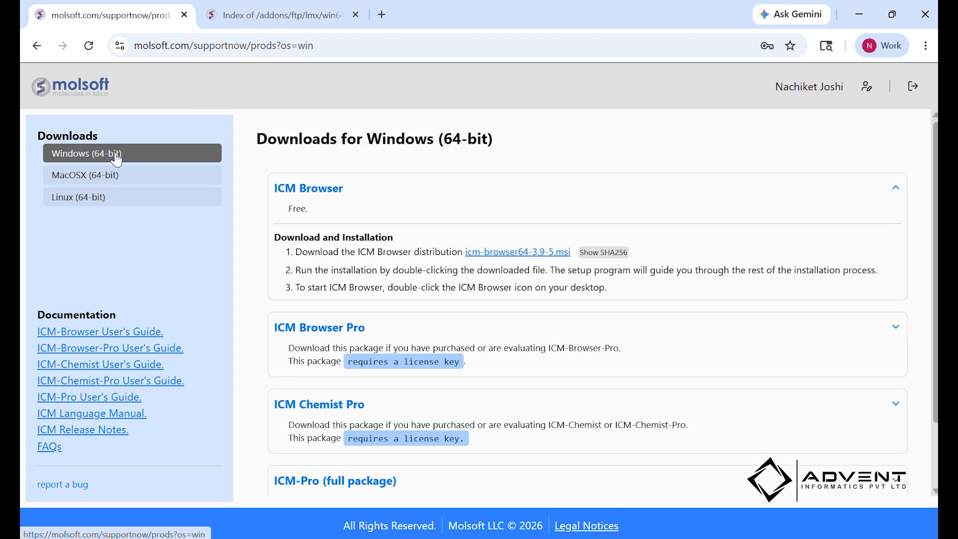
# Examine the download and installation details of ICM Browser Pro and ICM Chemist Pro, collapsing each package again.
pyautogui.scroll(-2, 493, 264)
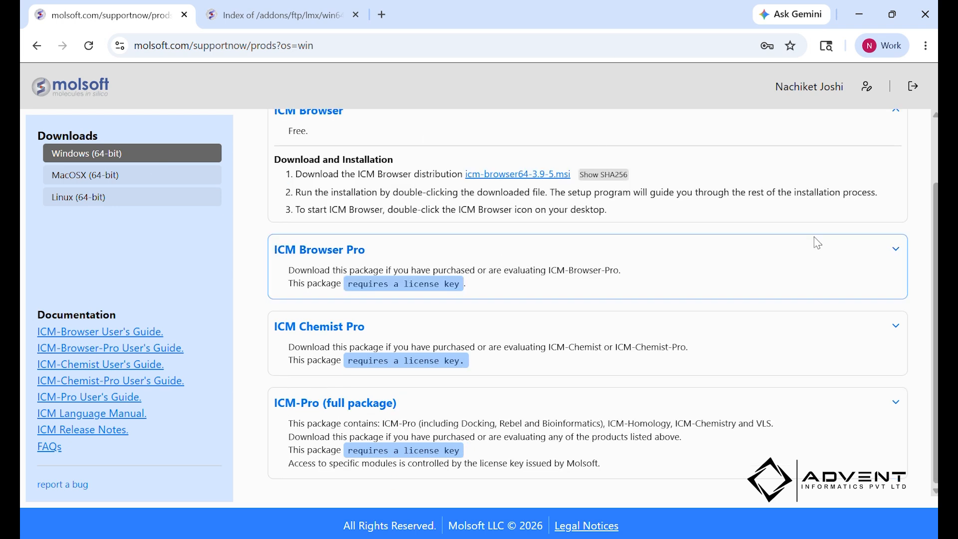
pyautogui.click(898, 248)
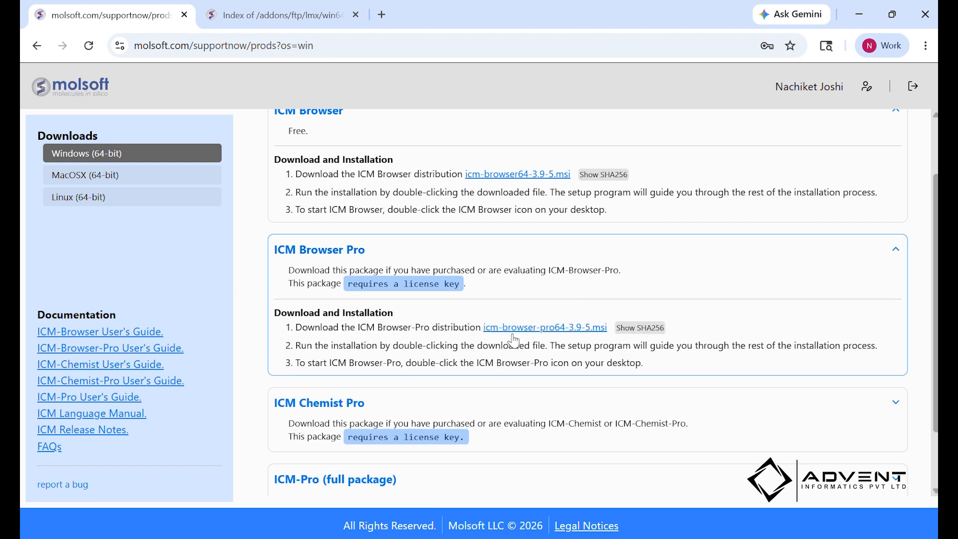
pyautogui.click(897, 249)
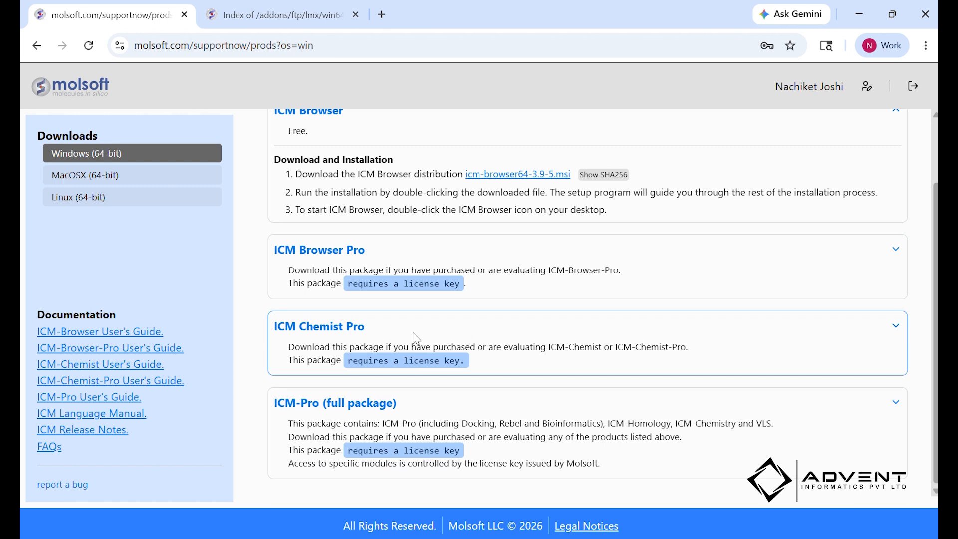
pyautogui.click(896, 330)
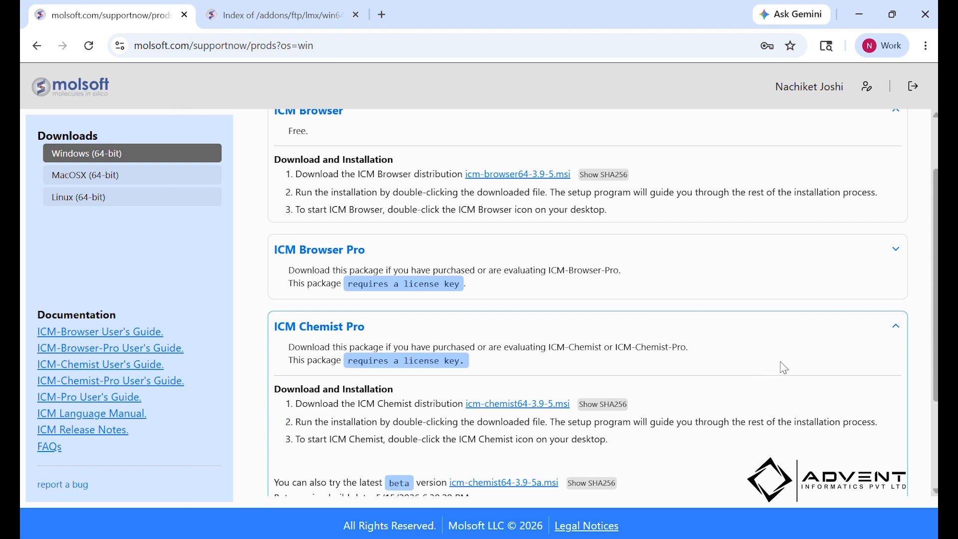
pyautogui.click(891, 331)
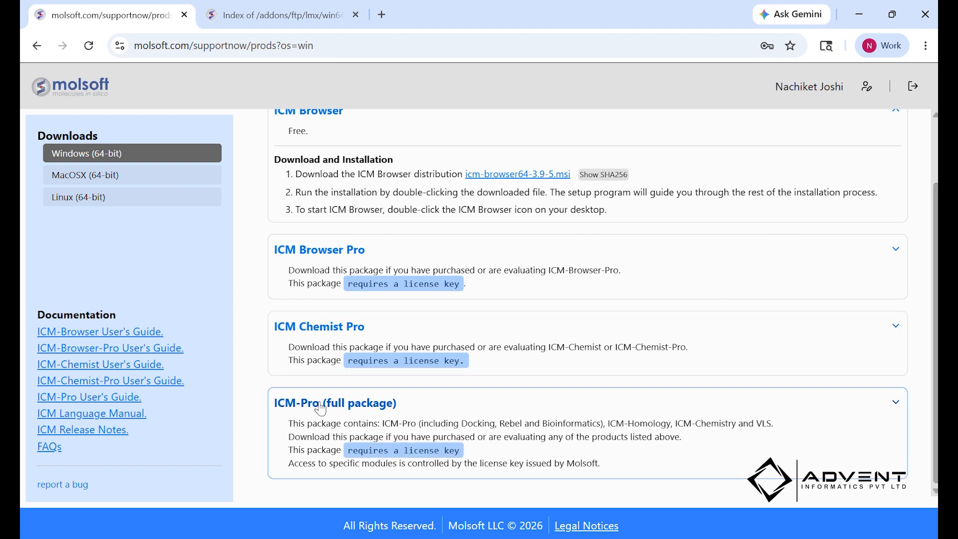
# Expand the ICM-Pro (full package) entry and start downloading the installer icm64-3.9-5.msi.
pyautogui.click(889, 402)
pyautogui.scroll(-3, 913, 424)
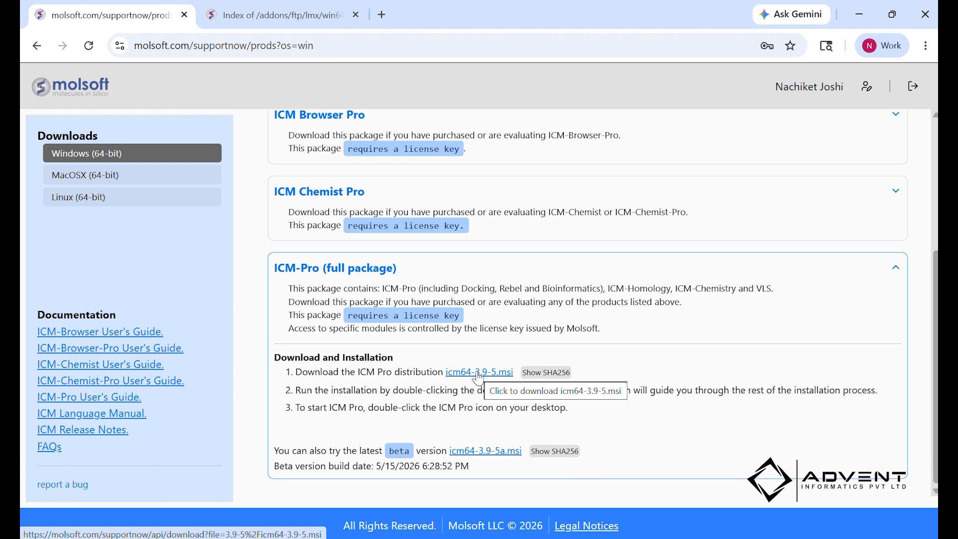
pyautogui.click(478, 375)
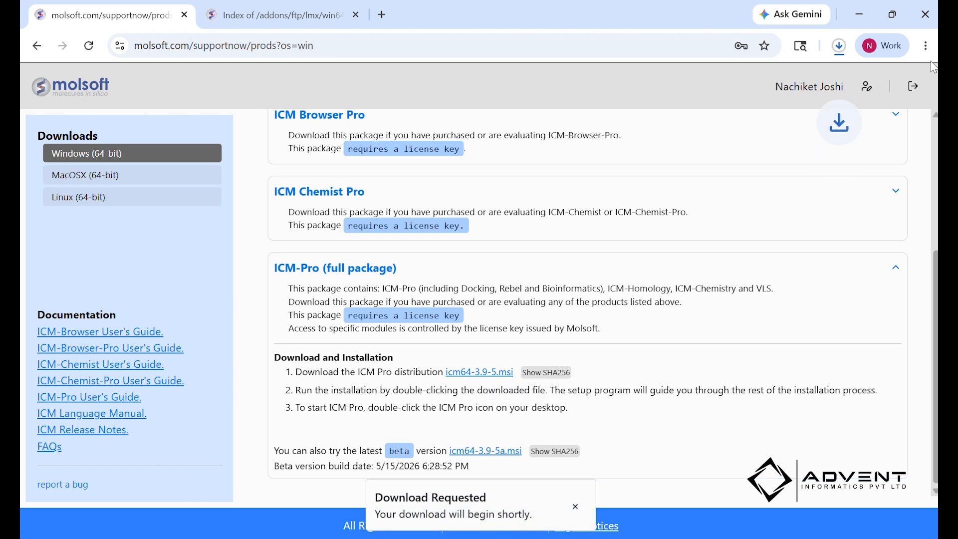
pyautogui.click(573, 507)
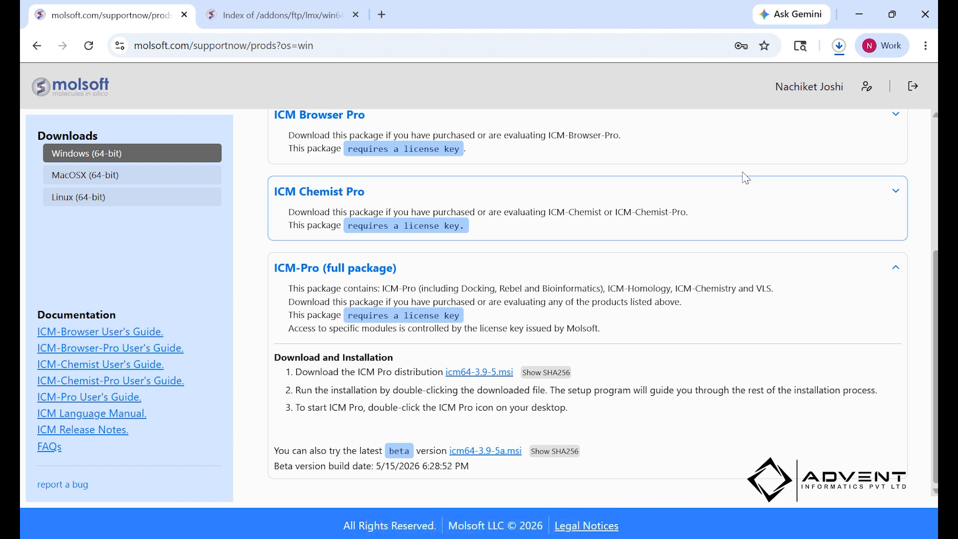
# Cancel the icm64-3.9-5.msi download in the browser's recent downloads and close the list.
pyautogui.click(843, 47)
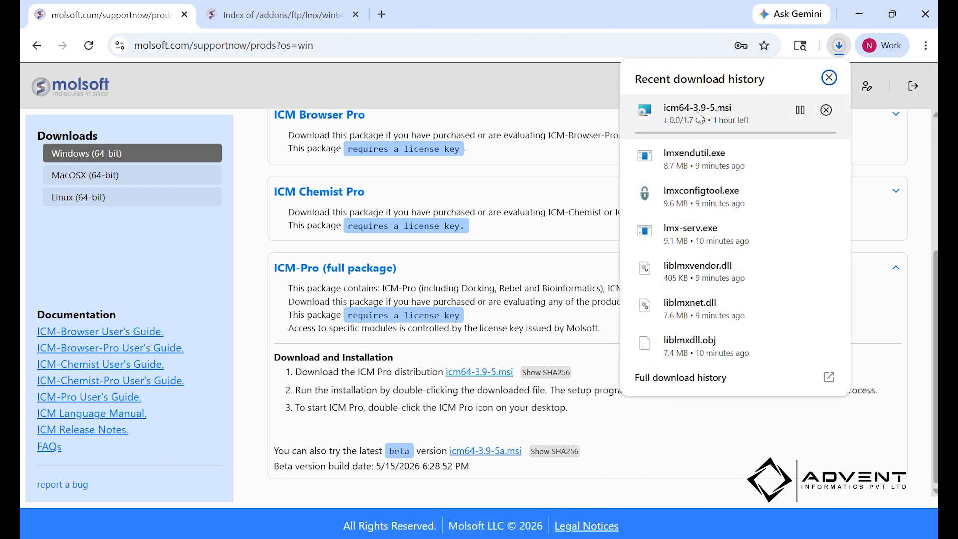
pyautogui.click(824, 110)
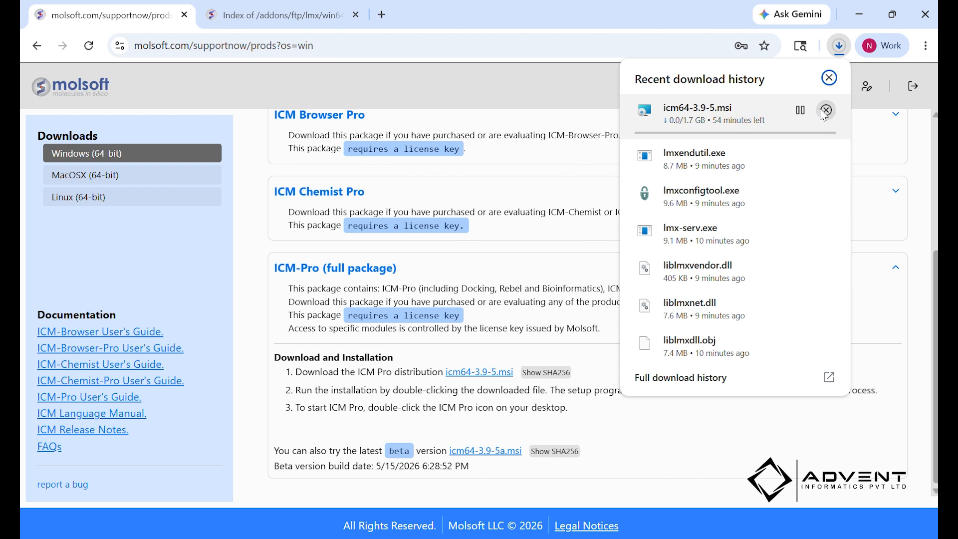
pyautogui.click(829, 79)
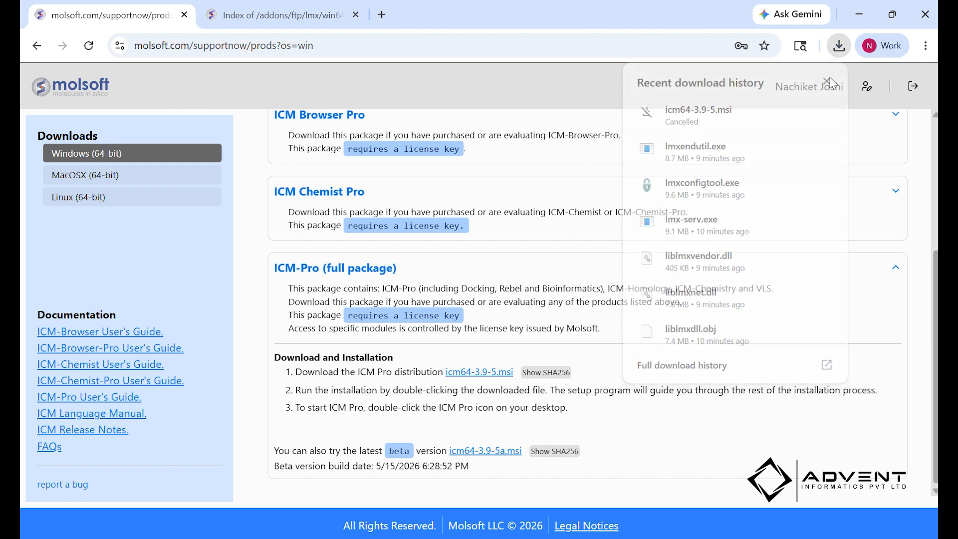
# Minimise the browser, launch ICM-Pro from the desktop to inspect the host ID details in License Finder, and dismiss its dialogs.
pyautogui.click(873, 3)
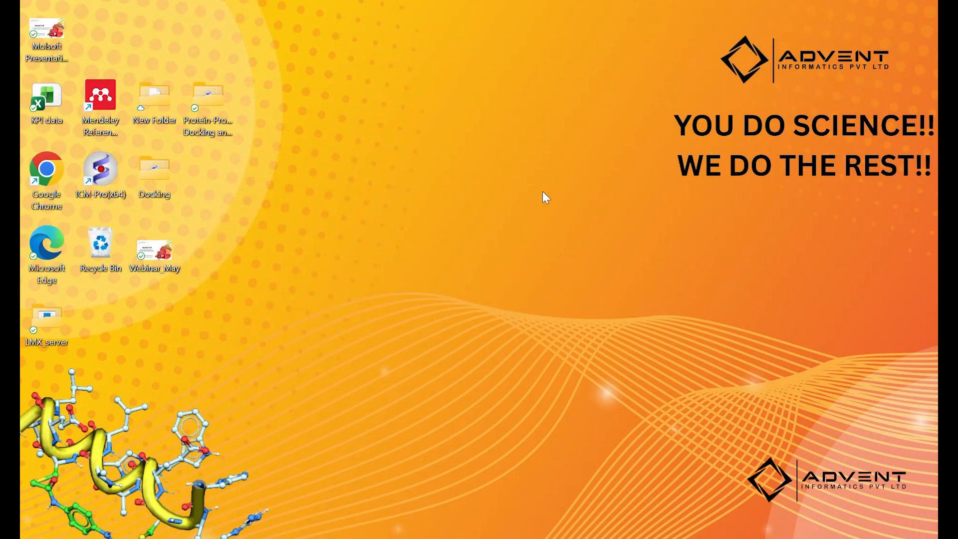
pyautogui.doubleClick(102, 176)
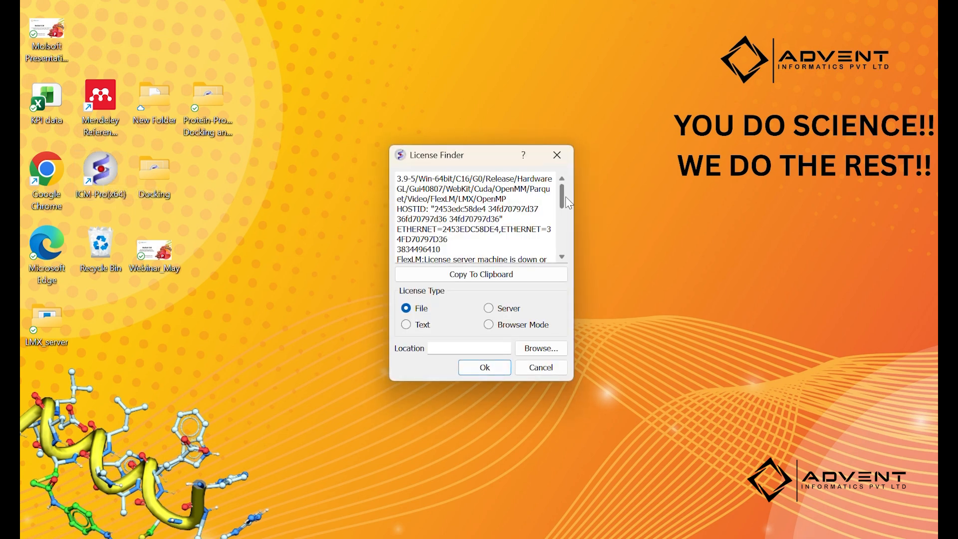
pyautogui.moveTo(561, 197)
pyautogui.mouseDown()
pyautogui.moveTo(558, 245)
pyautogui.moveTo(555, 183)
pyautogui.mouseUp()
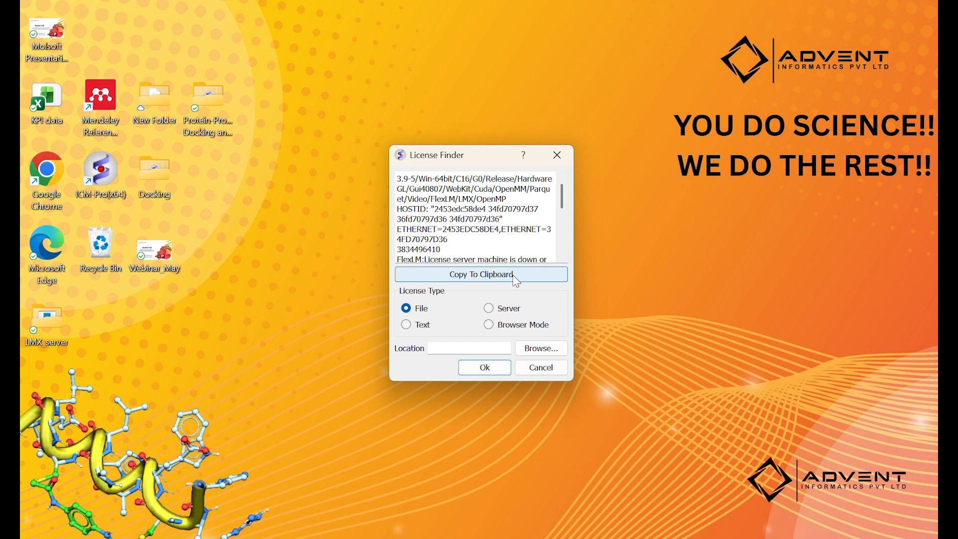
pyautogui.click(557, 156)
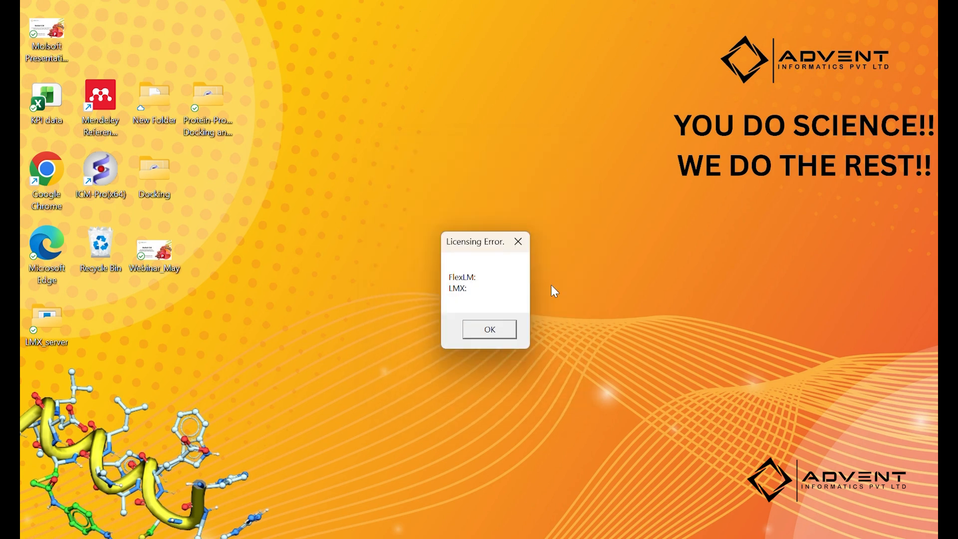
pyautogui.click(483, 336)
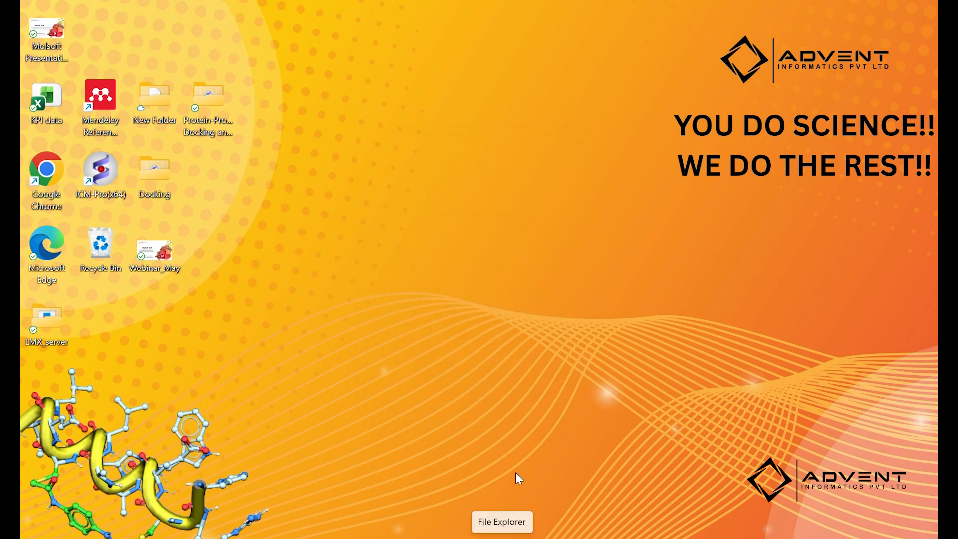
# Open the installation folder C:\Program Files\Molsoft LLC\ICM-Pro in File Explorer.
pyautogui.click(506, 526)
pyautogui.click(75, 433)
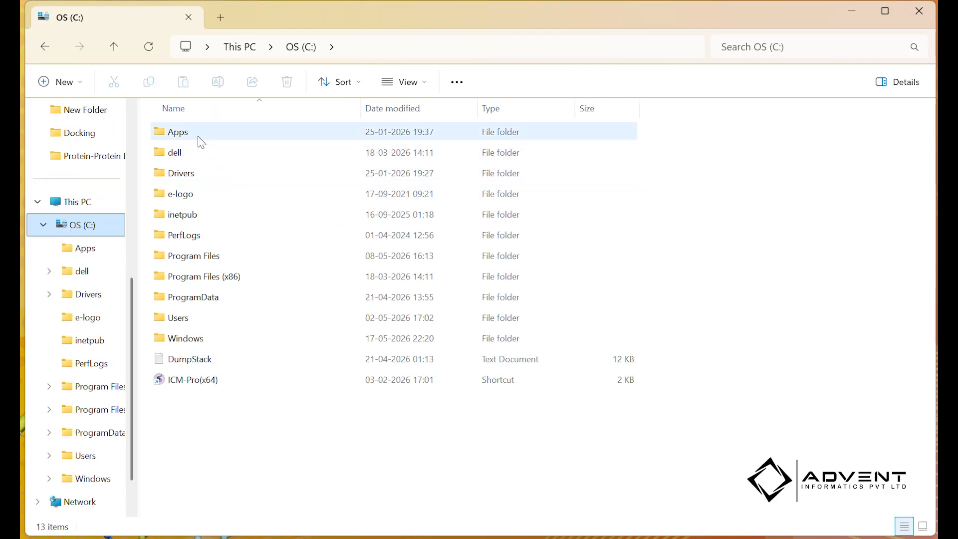
pyautogui.doubleClick(197, 261)
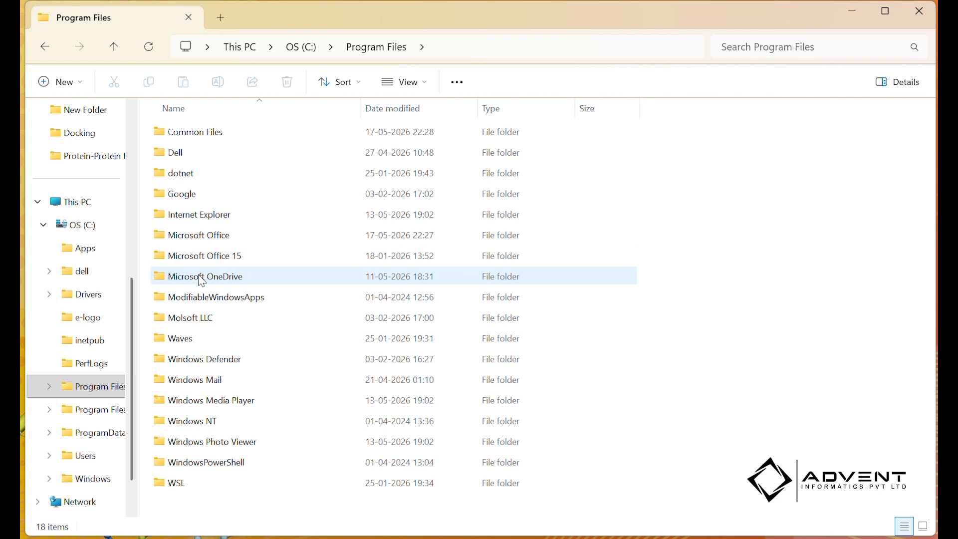
pyautogui.moveTo(202, 326)
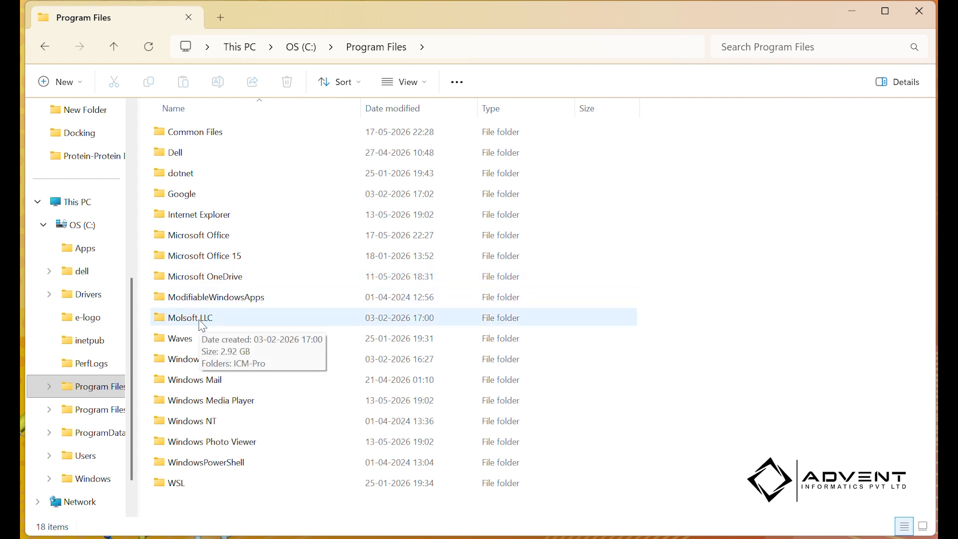
pyautogui.doubleClick(202, 325)
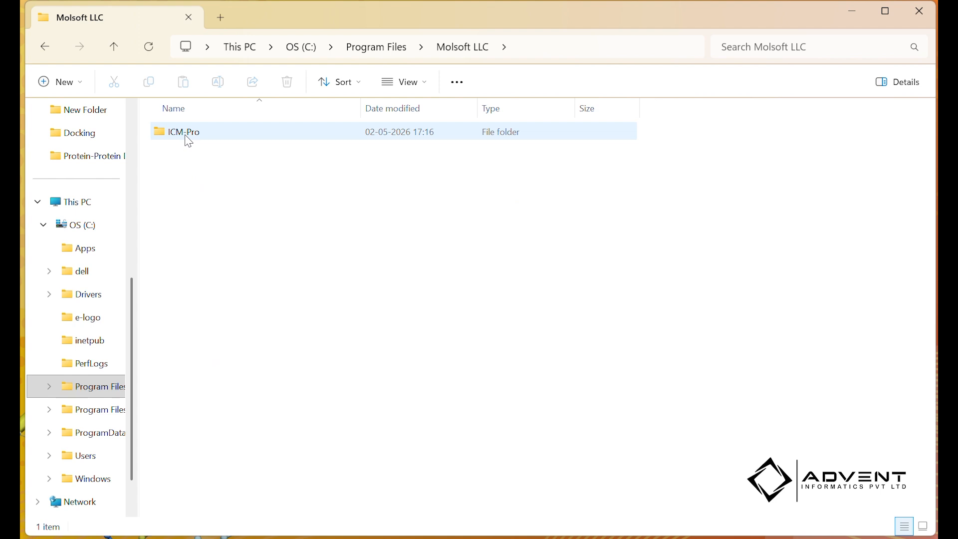
pyautogui.moveTo(188, 141)
pyautogui.doubleClick(188, 141)
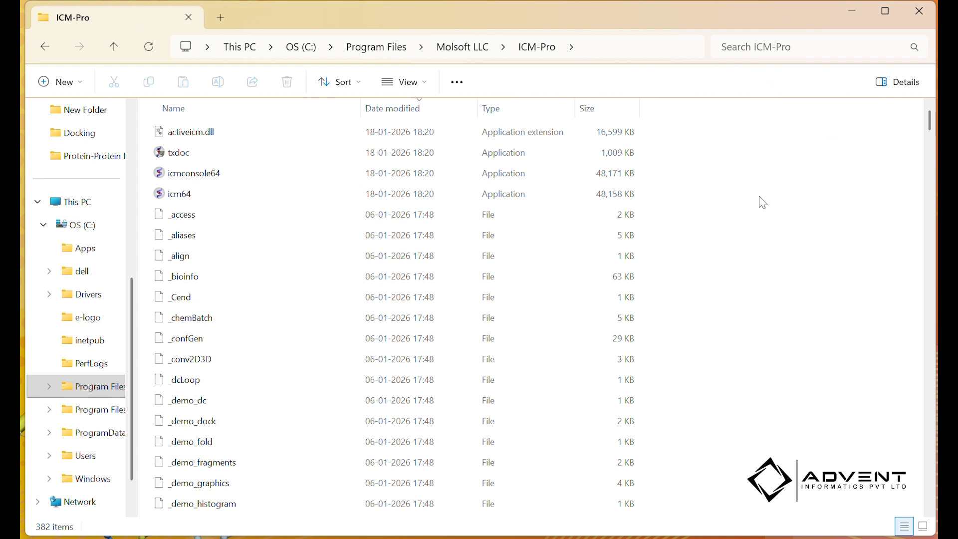
# Search the ICM-Pro folder for "licens", clear the search and close File Explorer.
pyautogui.click(752, 52)
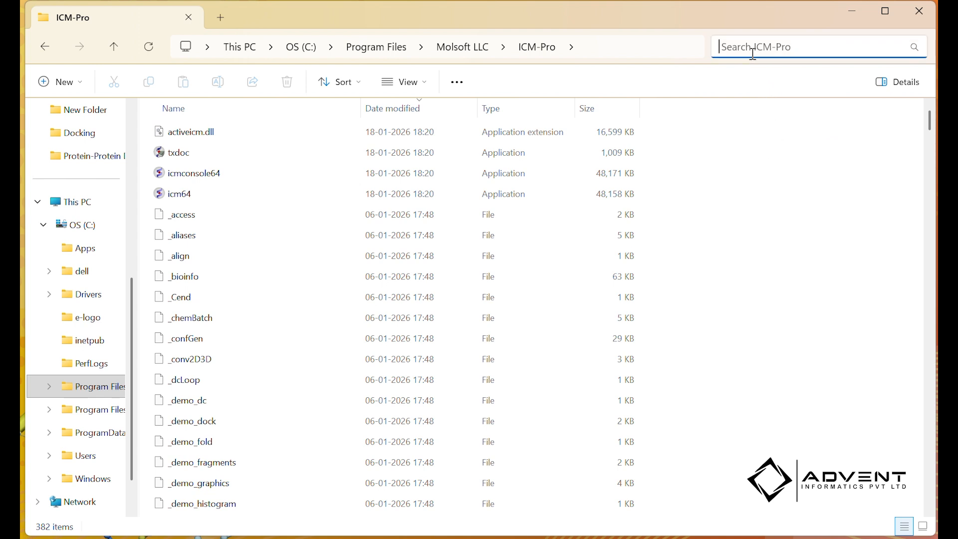
pyautogui.write('licens')
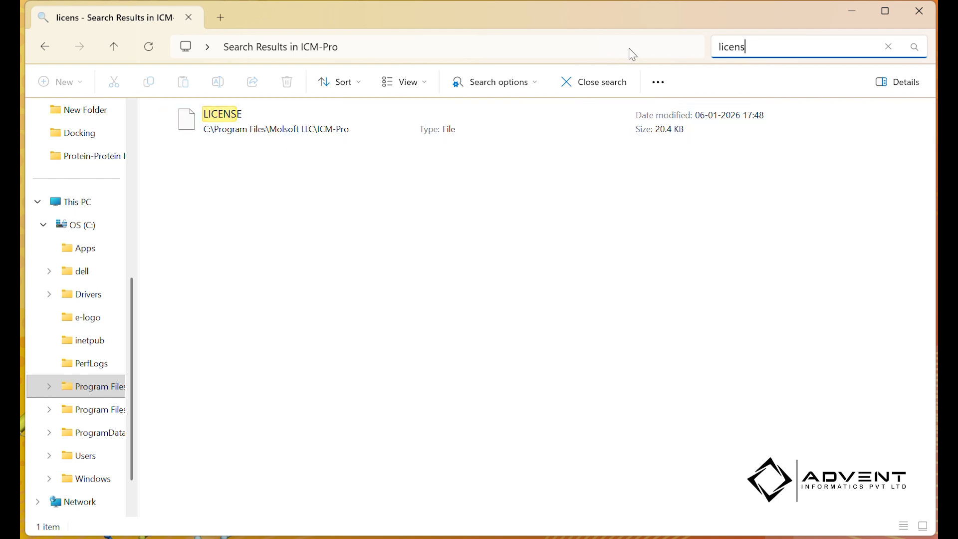
pyautogui.click(888, 47)
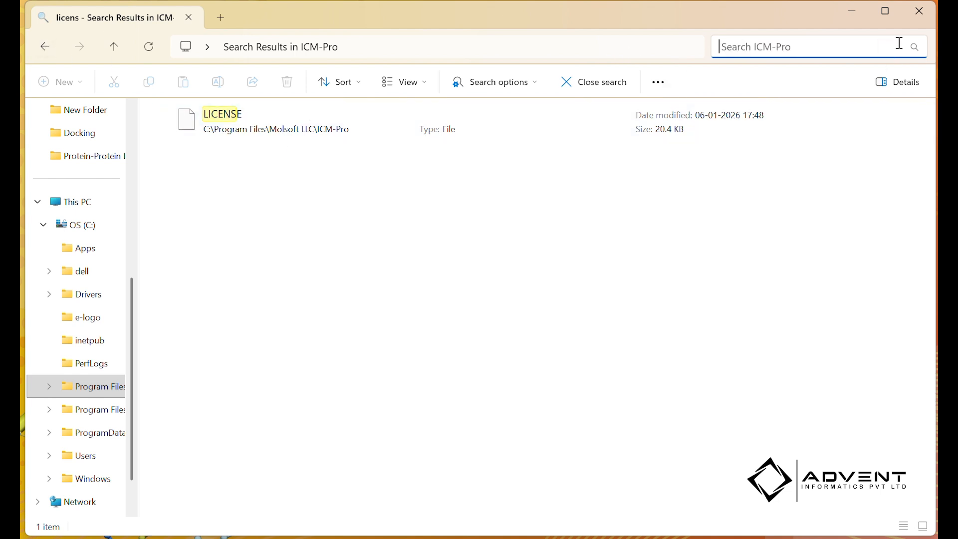
pyautogui.click(913, 16)
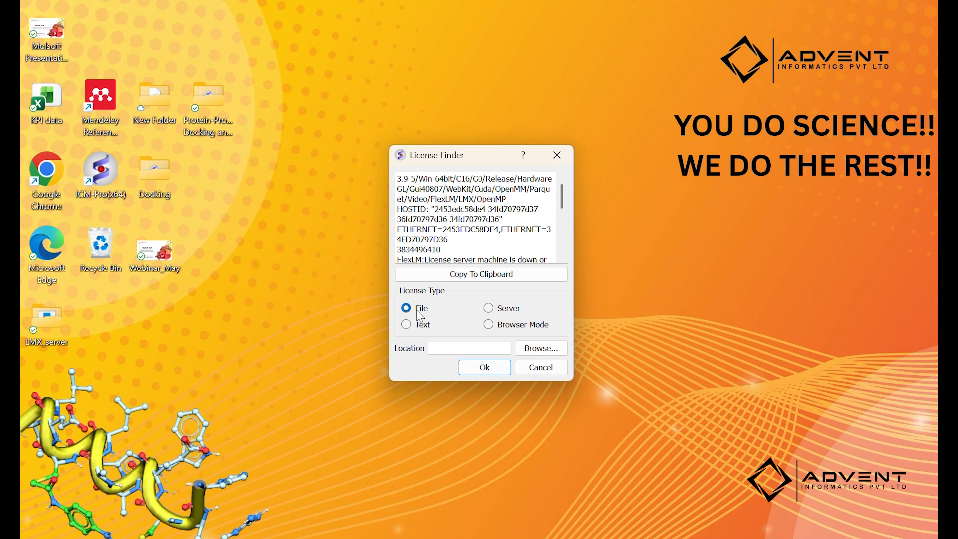
# Browse for the license file in License Finder and go to C:\Program Files\Molsoft LLC\ICM-Pro.
pyautogui.click(554, 350)
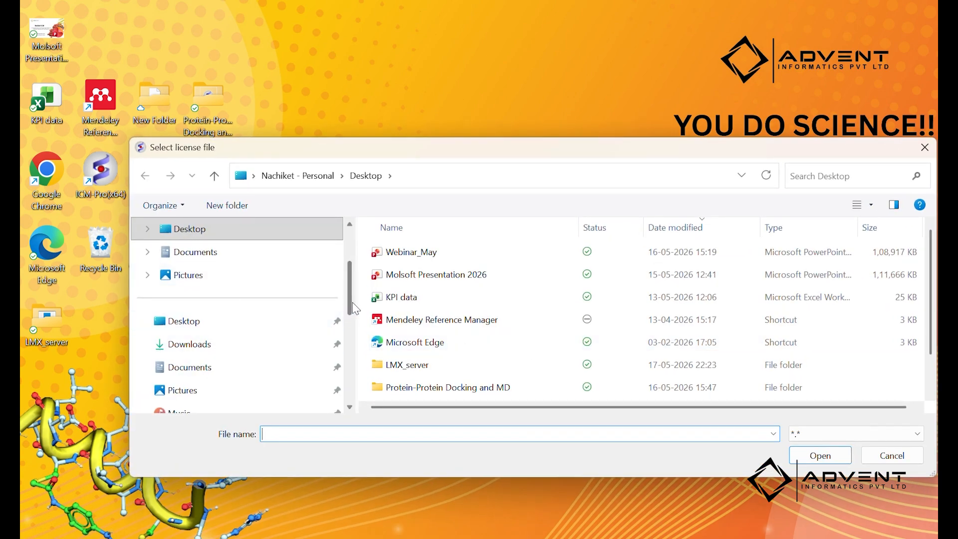
pyautogui.scroll(-3, 353, 306)
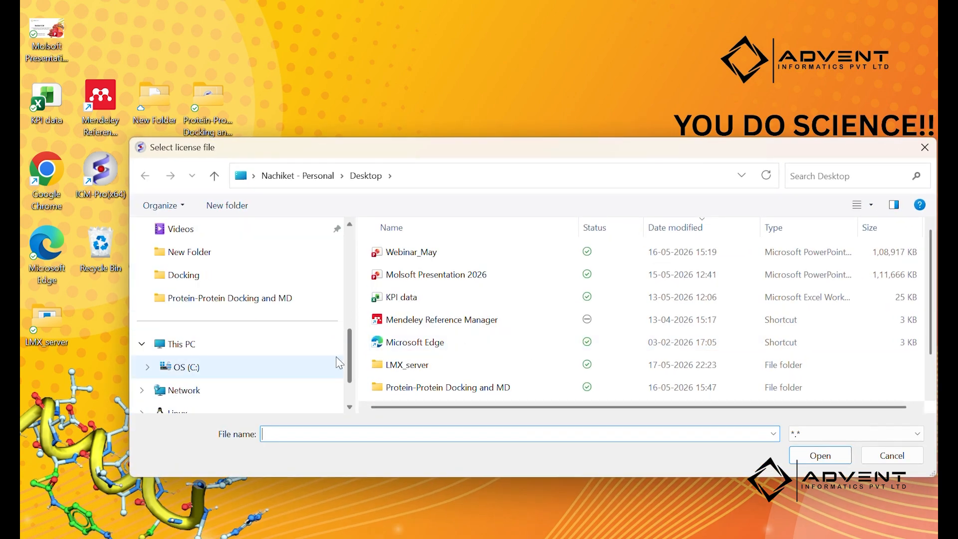
pyautogui.click(267, 368)
pyautogui.doubleClick(466, 381)
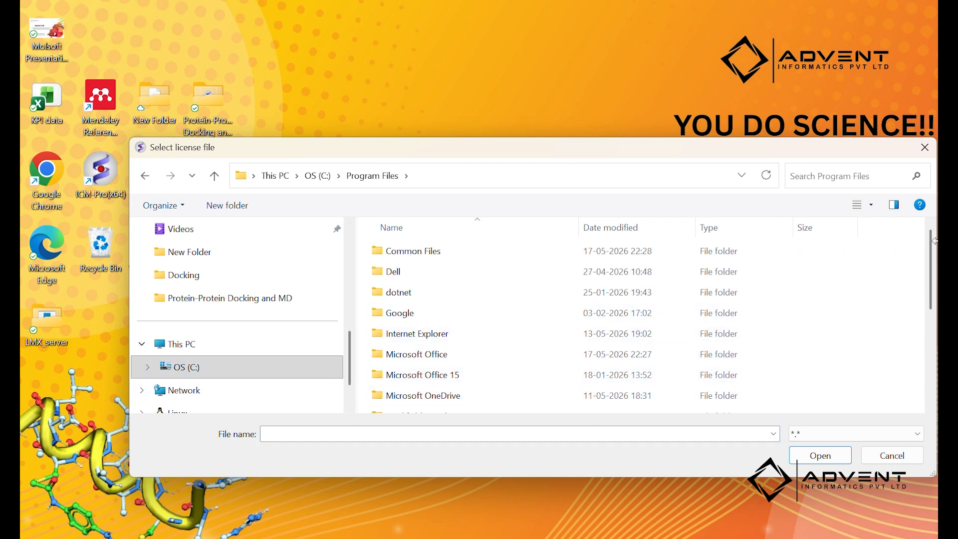
pyautogui.scroll(-3, 915, 329)
pyautogui.scroll(-1, 915, 329)
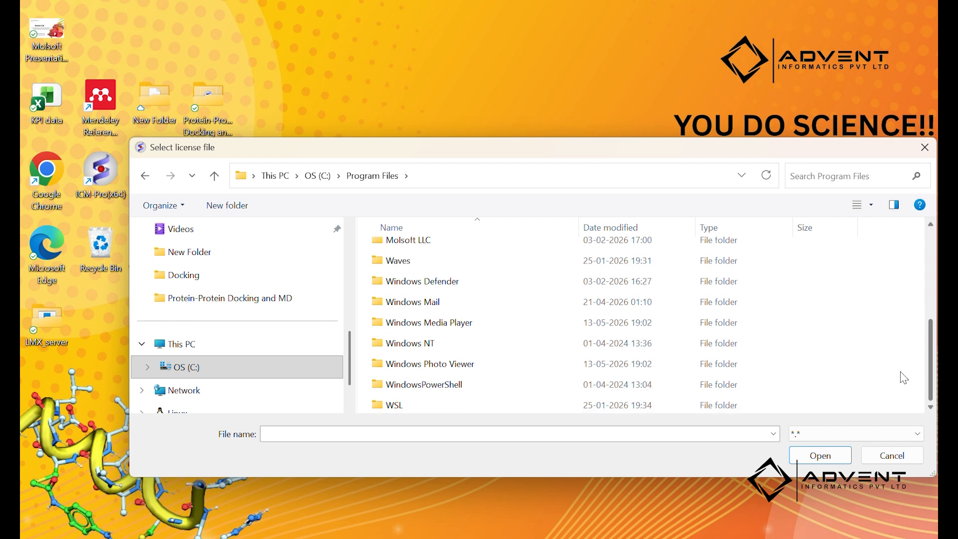
pyautogui.scroll(6, 472, 405)
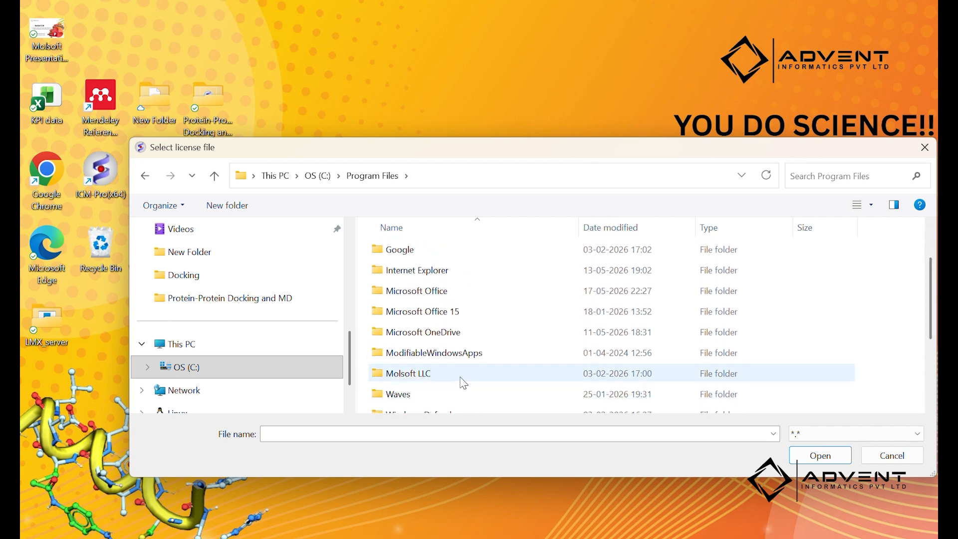
pyautogui.doubleClick(460, 378)
pyautogui.doubleClick(425, 261)
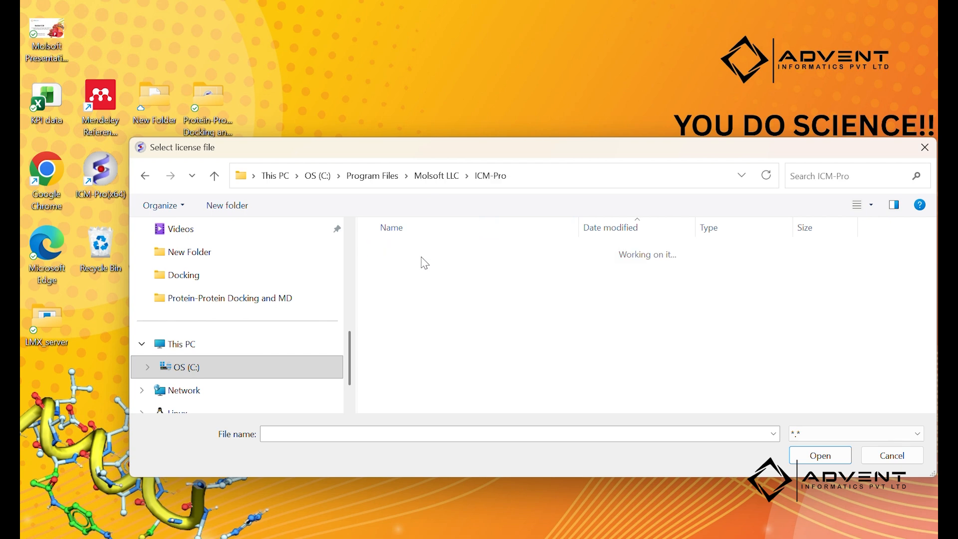
# Search the ICM-Pro folder for "lic", choose the LICENSE file as the license, and relaunch ICM-Pro from the desktop.
pyautogui.click(844, 180)
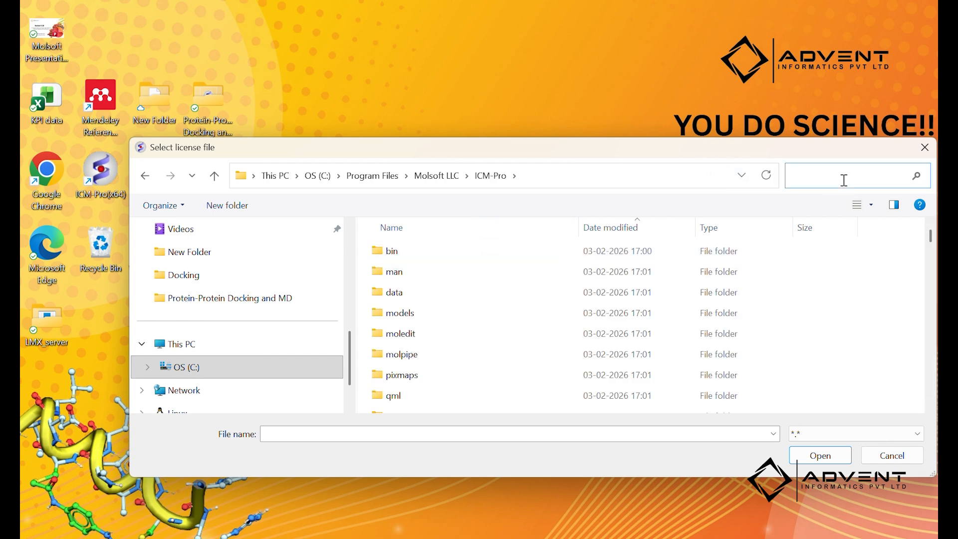
pyautogui.write('lic')
pyautogui.click(495, 243)
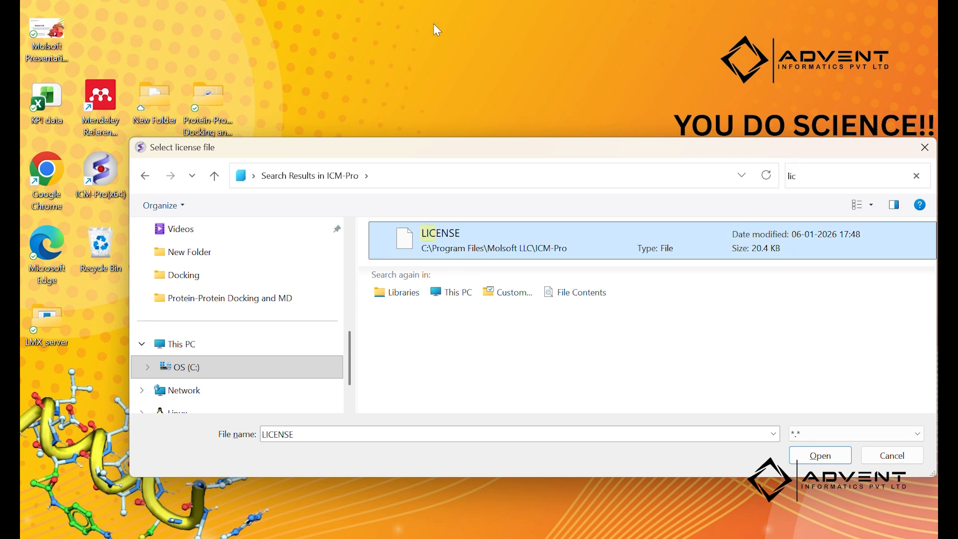
pyautogui.press('Return')
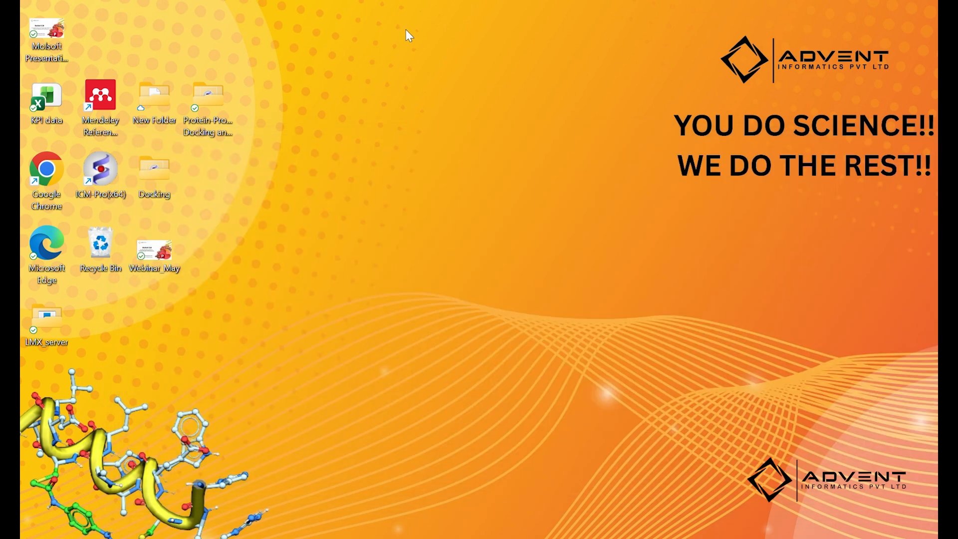
pyautogui.doubleClick(114, 189)
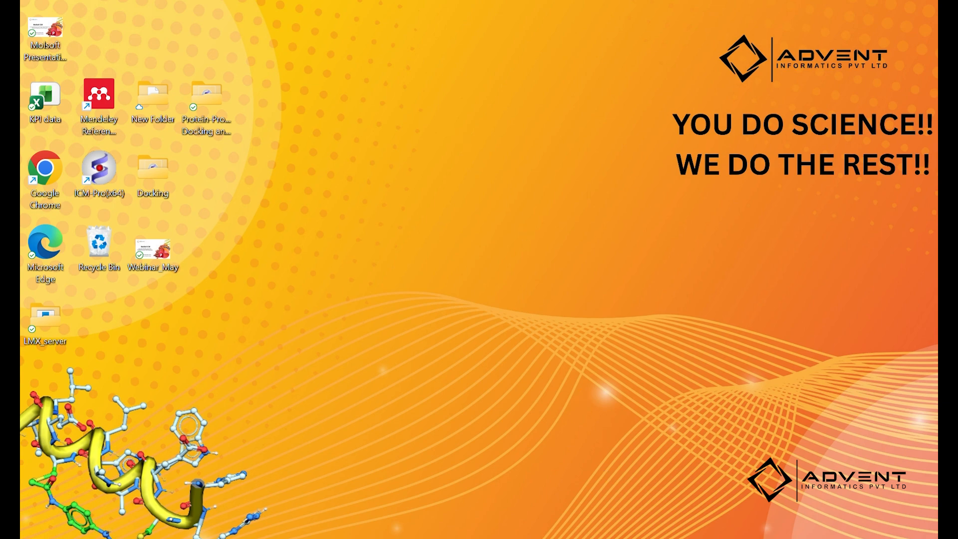
# Check the /addons/ftp/lmx/win64 file index in Chrome, minimise the browser, and open the LMX_server folder on the desktop.
pyautogui.click(632, 502)
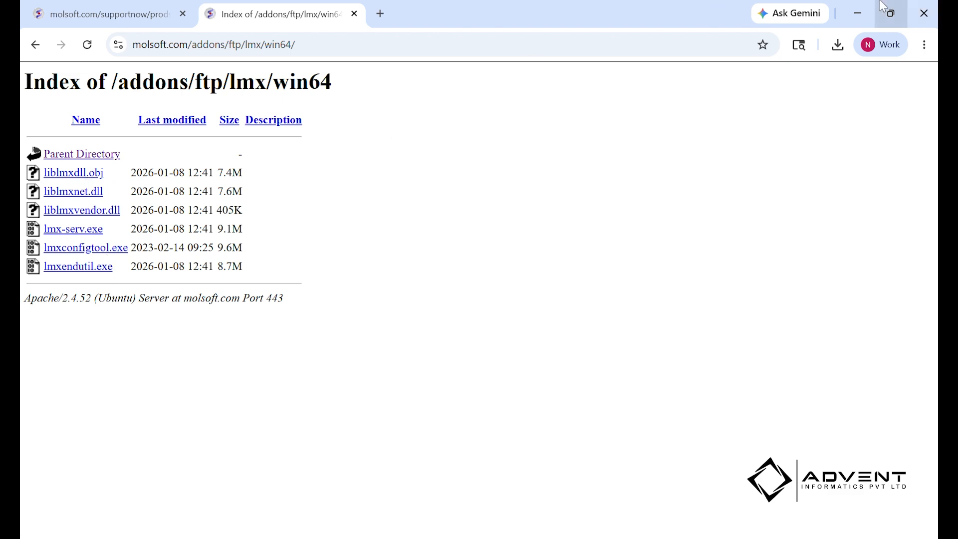
pyautogui.click(863, 7)
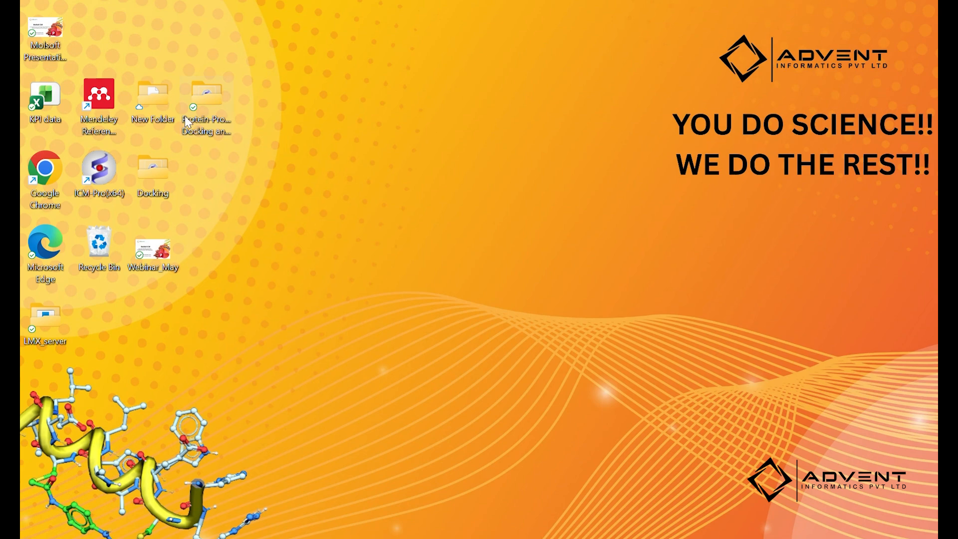
pyautogui.doubleClick(53, 325)
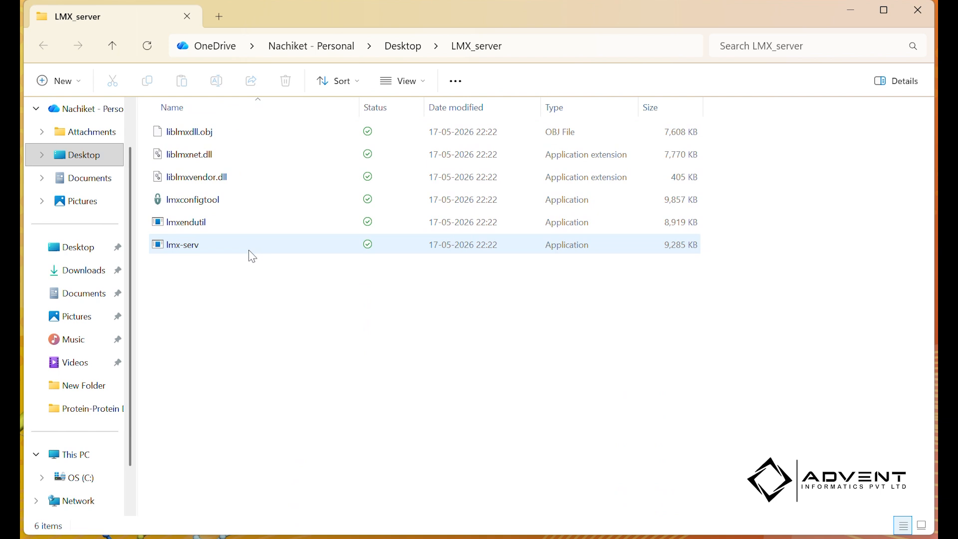
pyautogui.moveTo(253, 256)
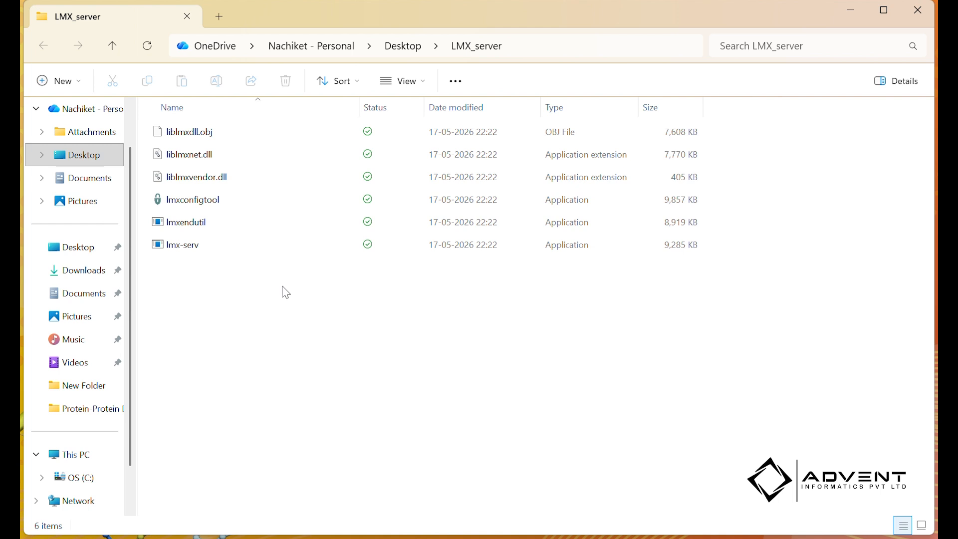
# Start the LM-X license server with lmx-serv, then minimise the LMX_server folder window and the server console.
pyautogui.doubleClick(245, 249)
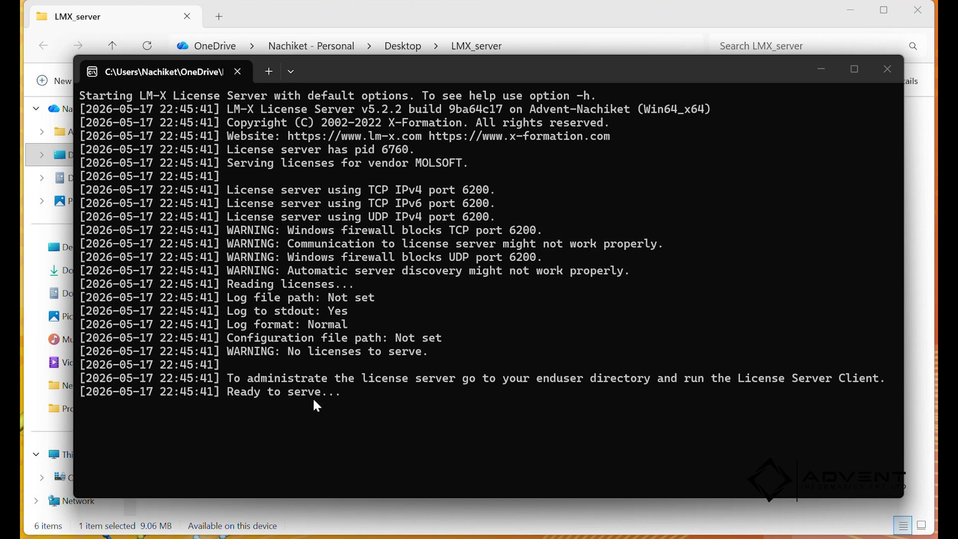
pyautogui.click(861, 16)
pyautogui.click(861, 14)
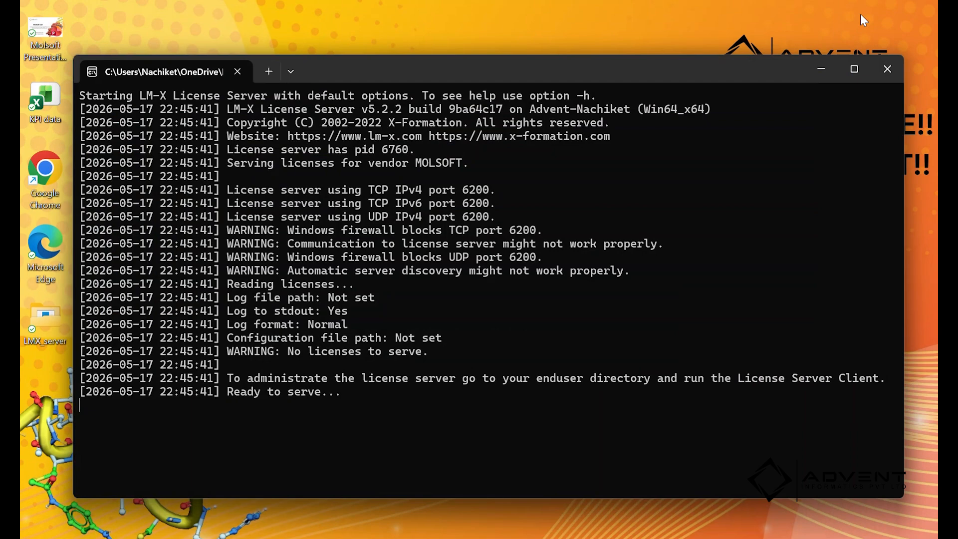
pyautogui.click(812, 73)
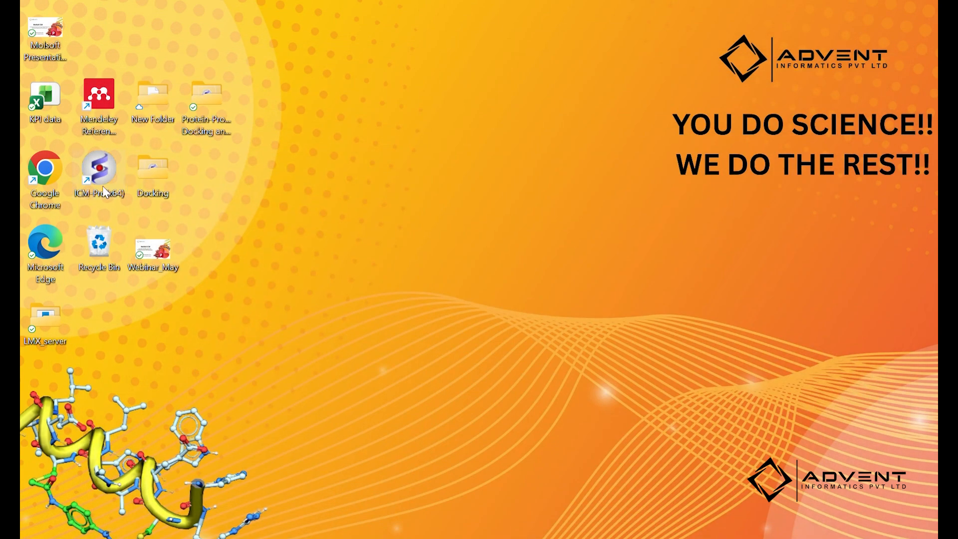